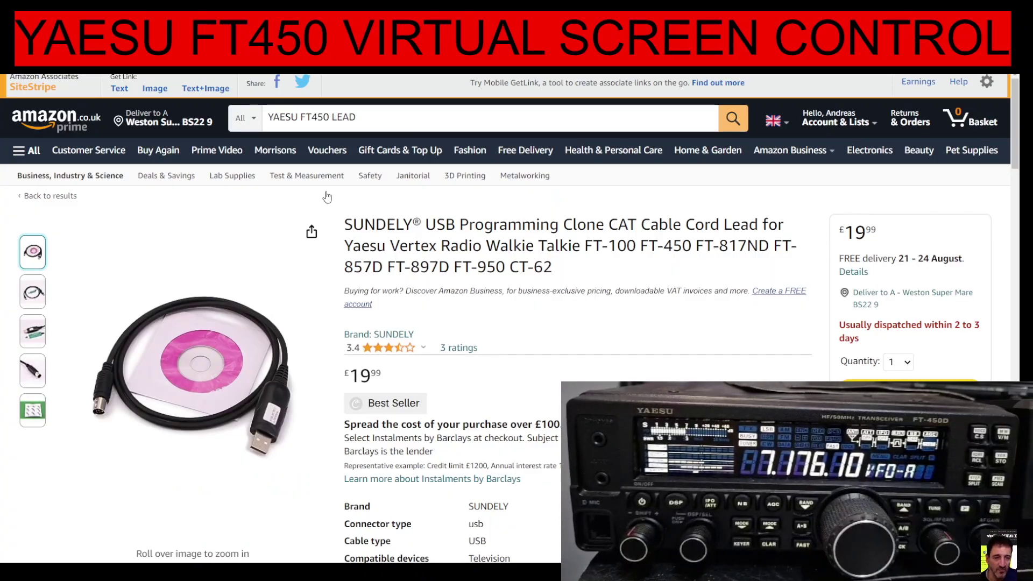
- Bring up the Files tab of Yaesu's FT-450D product page, which lists its brochures and manuals
mouse_move(199, 355)
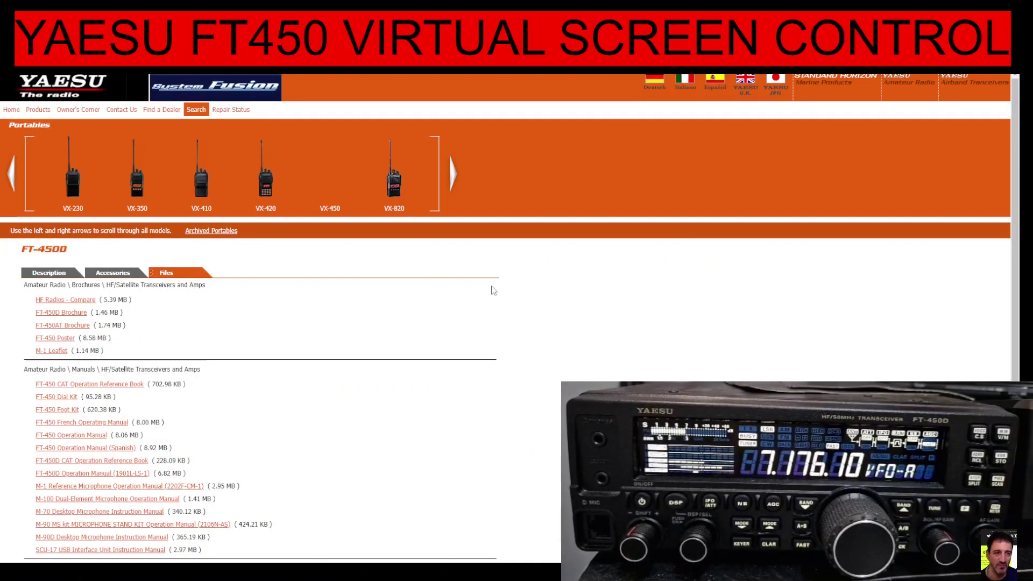
- Scroll the YO3GGX Software Projects page to the jAReC5 beta1 download links
scroll(584, 293, down, 3)
scroll(216, 339, up, 3)
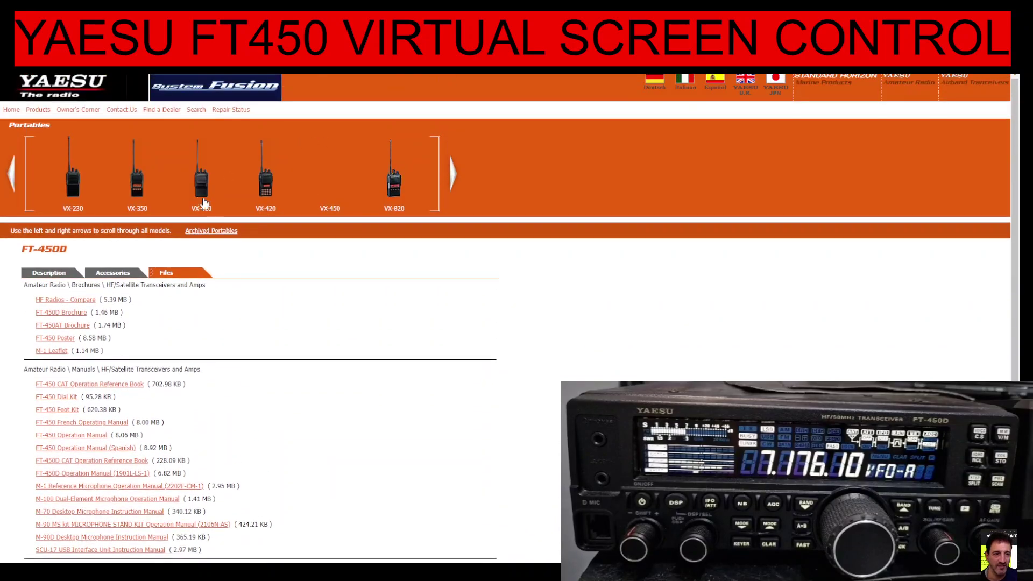
scroll(214, 341, down, 3)
scroll(249, 340, up, 3)
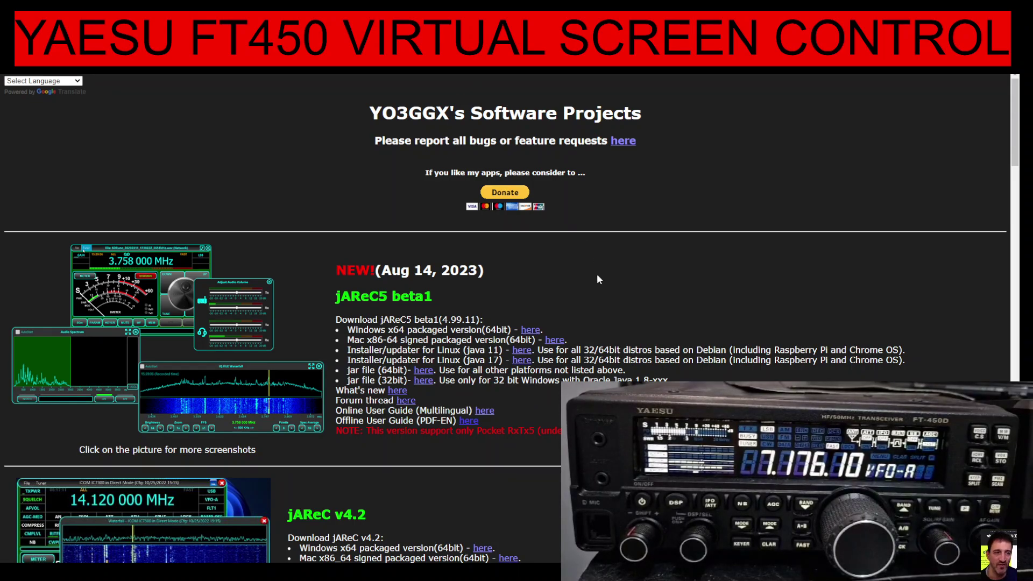
scroll(597, 277, down, 1)
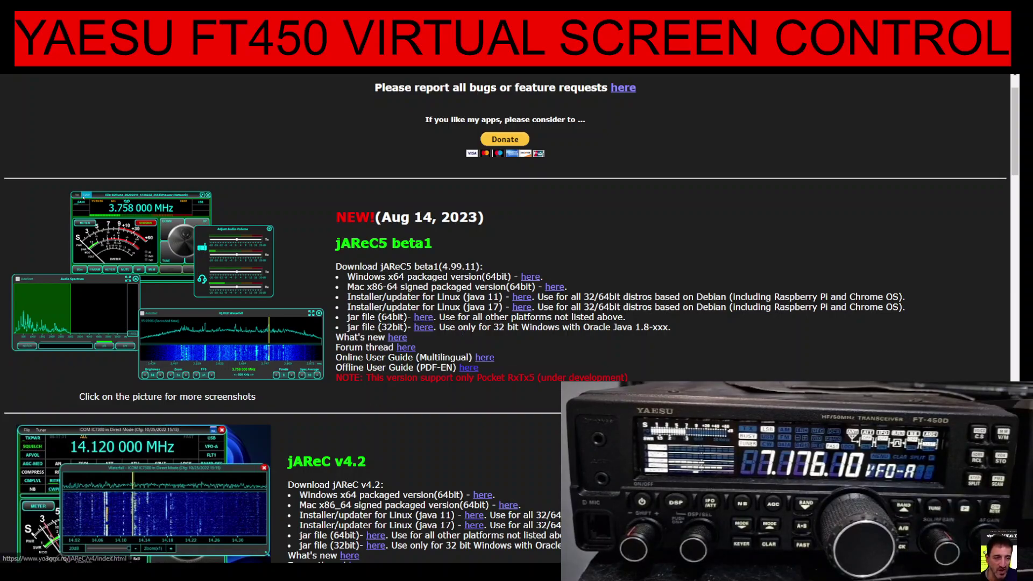
- Enlarge the yaesu ft450 beta software folder window and launch jAReC5-CTL via run.bat
key(alt+Tab)
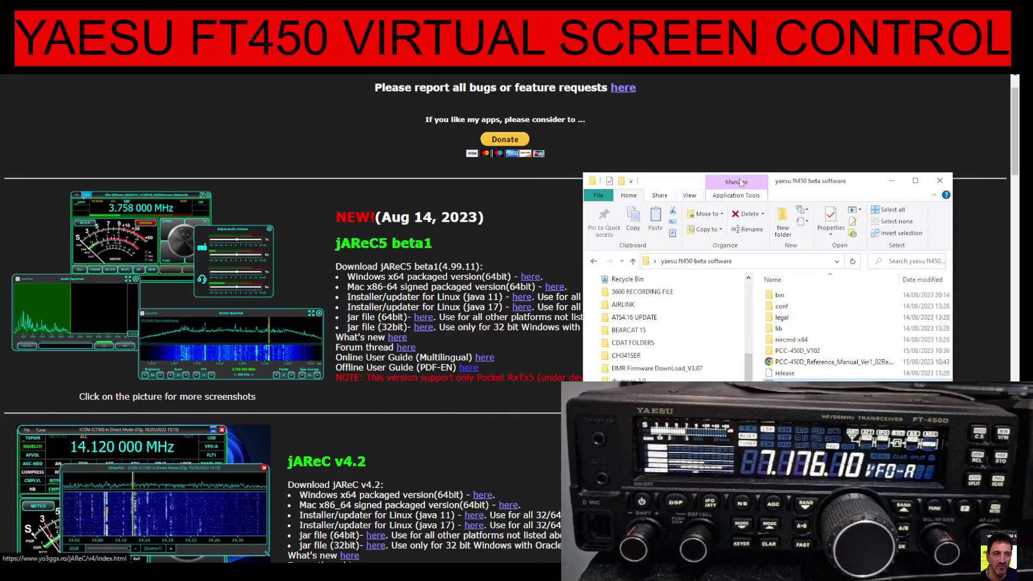
drag(741, 183, 250, 103)
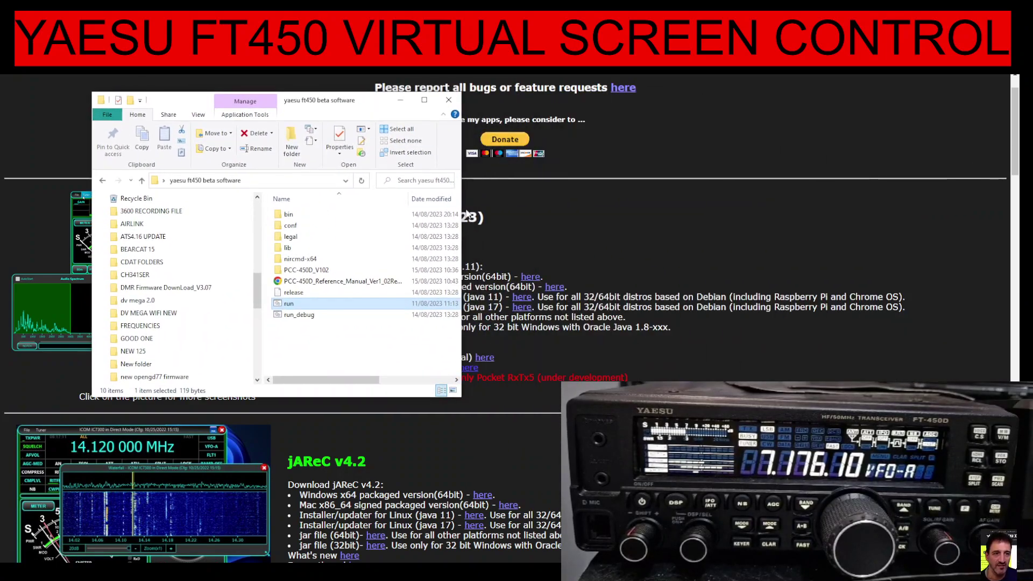
drag(461, 216, 615, 216)
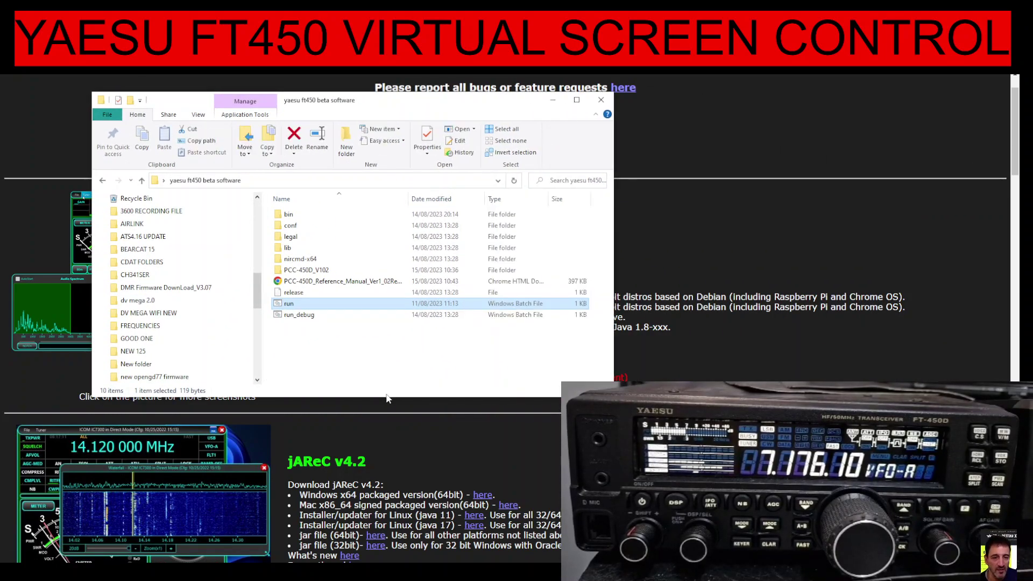
drag(383, 398, 383, 454)
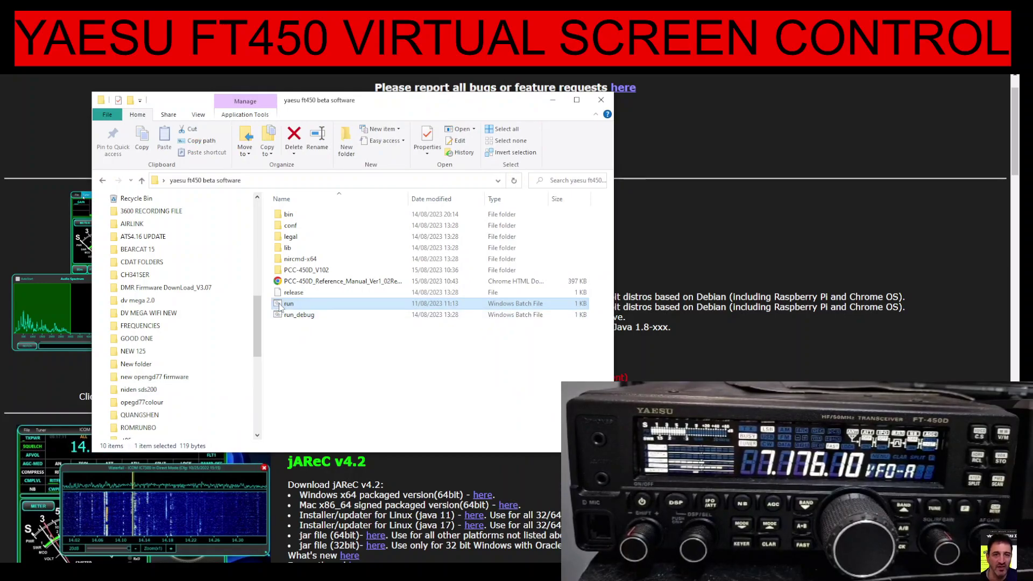
double_click(279, 304)
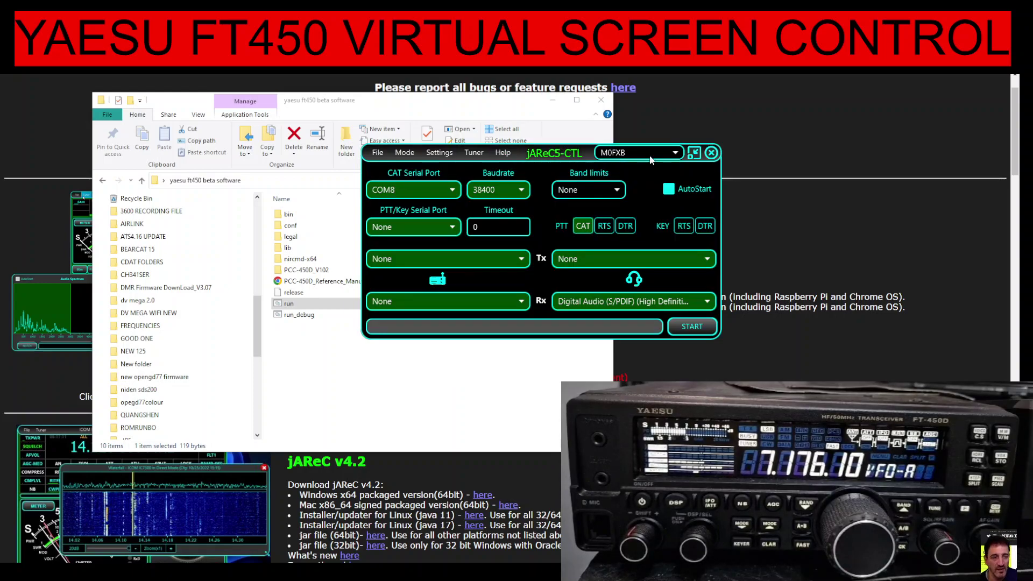
drag(591, 156, 436, 177)
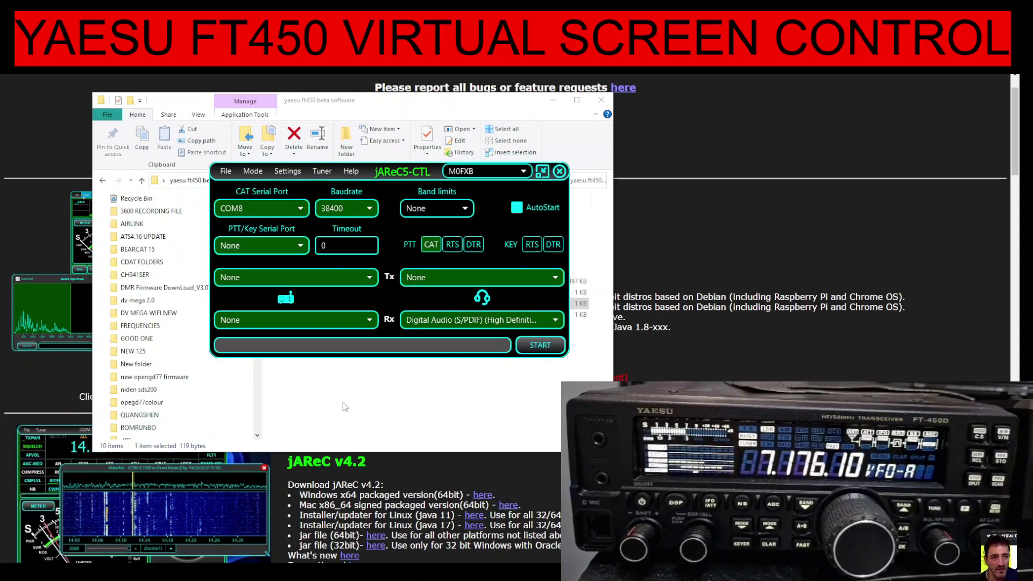
key(super+x)
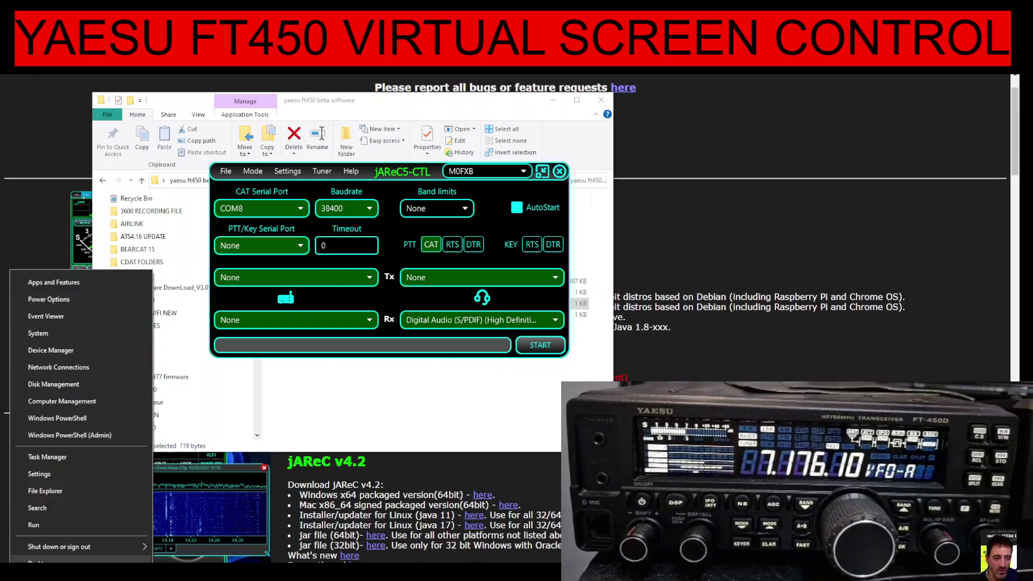
click(52, 348)
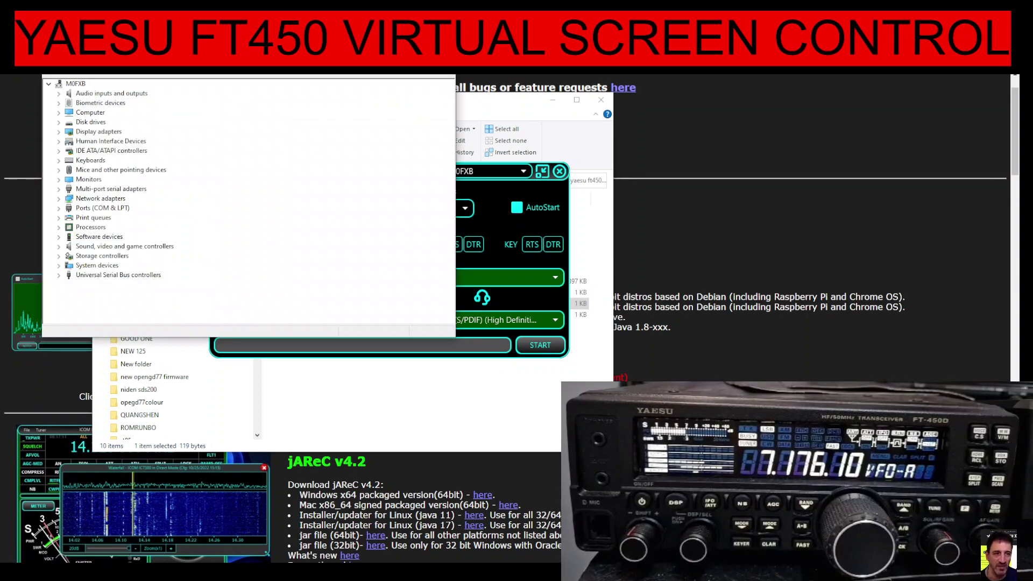
double_click(84, 328)
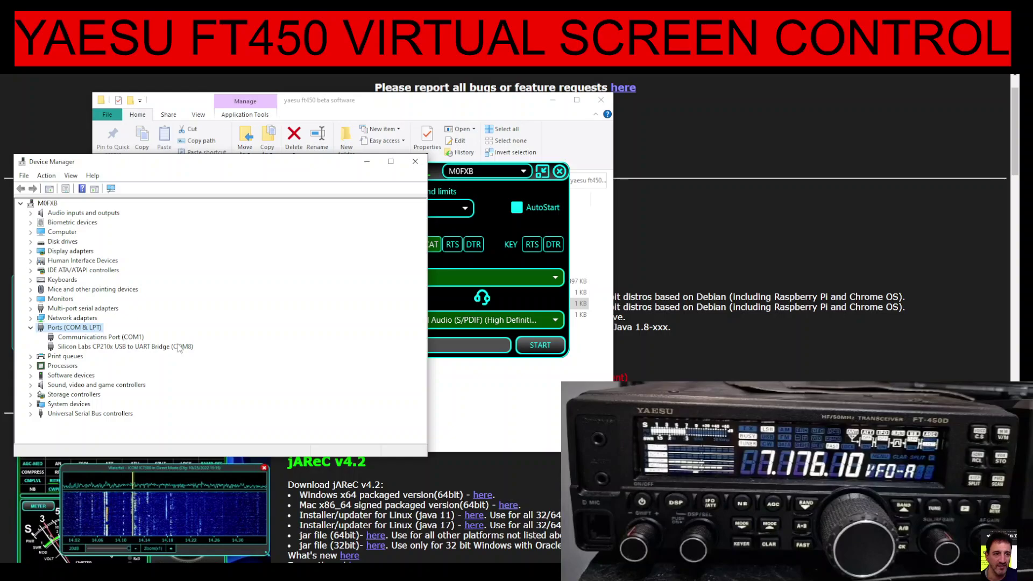
click(369, 161)
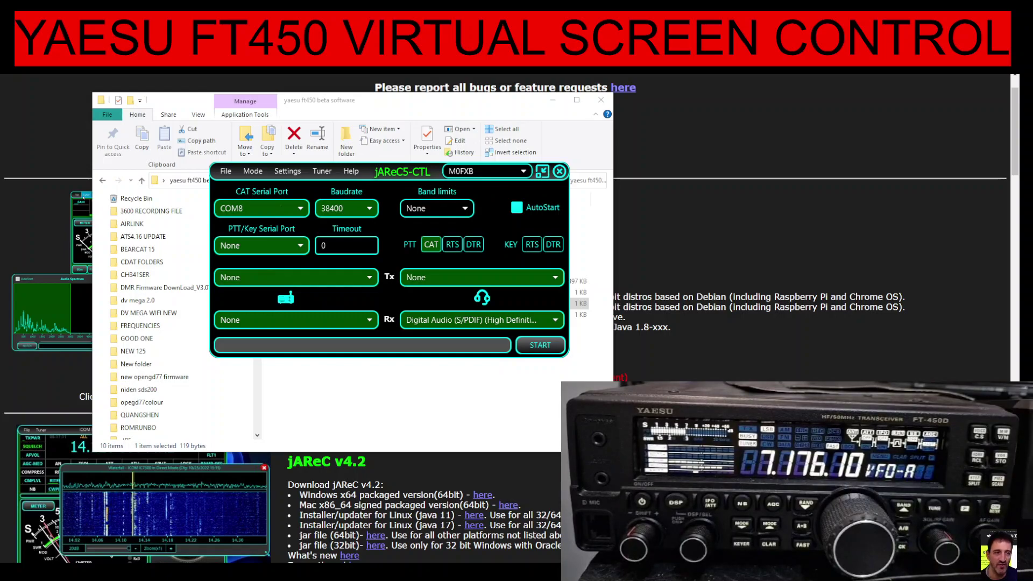
key(alt+Tab)
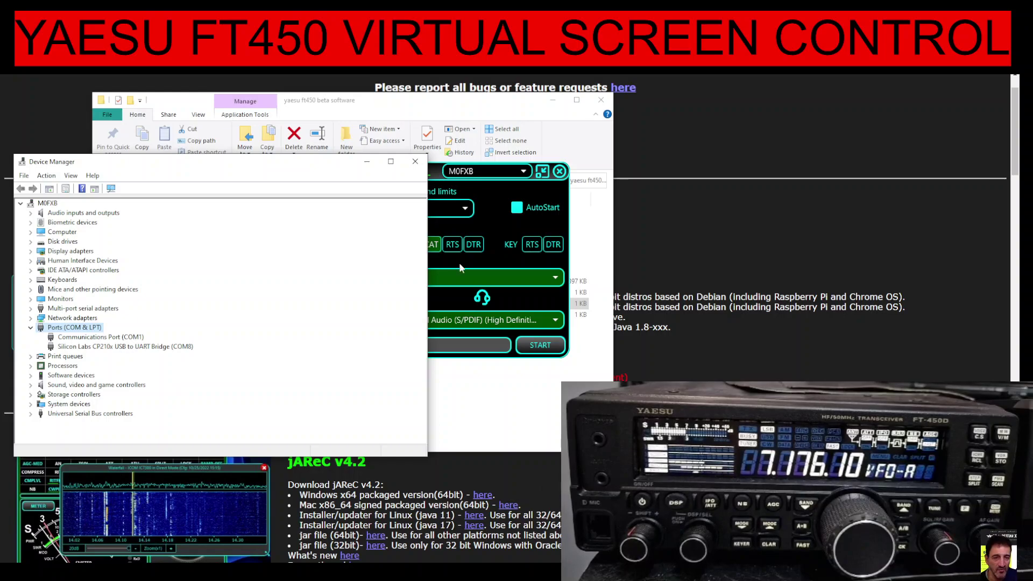
click(367, 161)
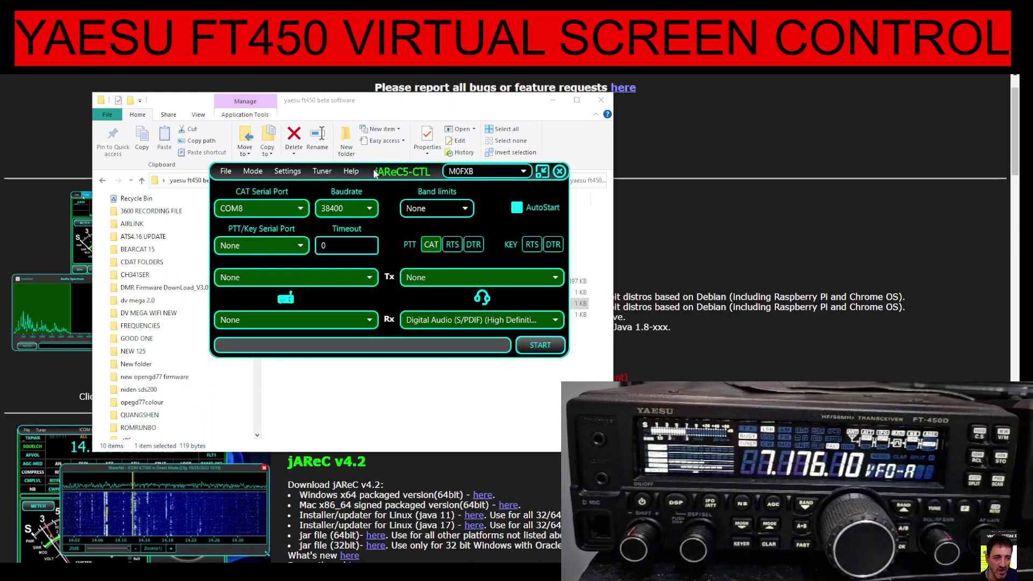
- Minimize the folder and choose brand YAESU in the Download Radio Config File dialog
drag(375, 172, 286, 154)
click(552, 99)
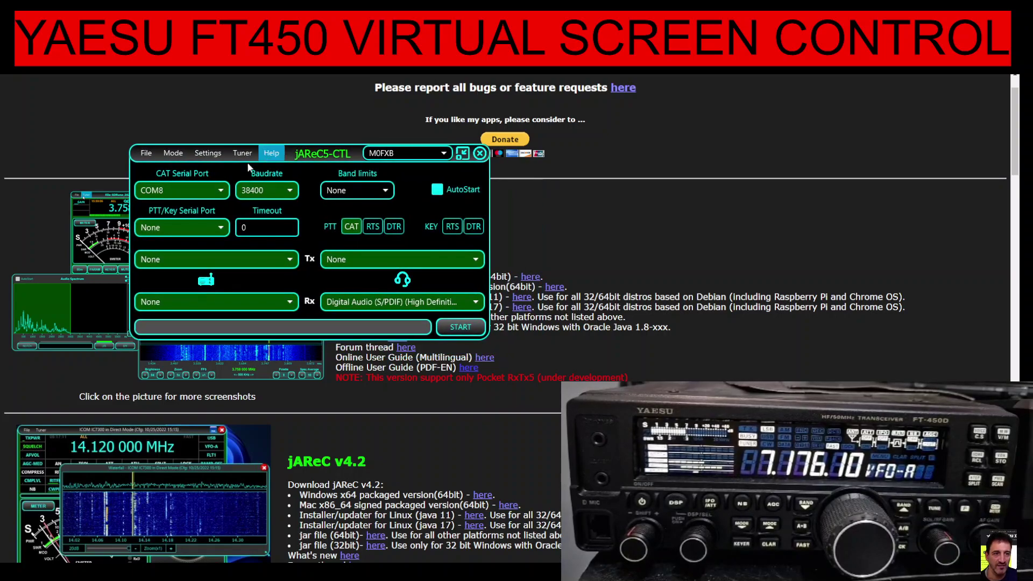
click(147, 153)
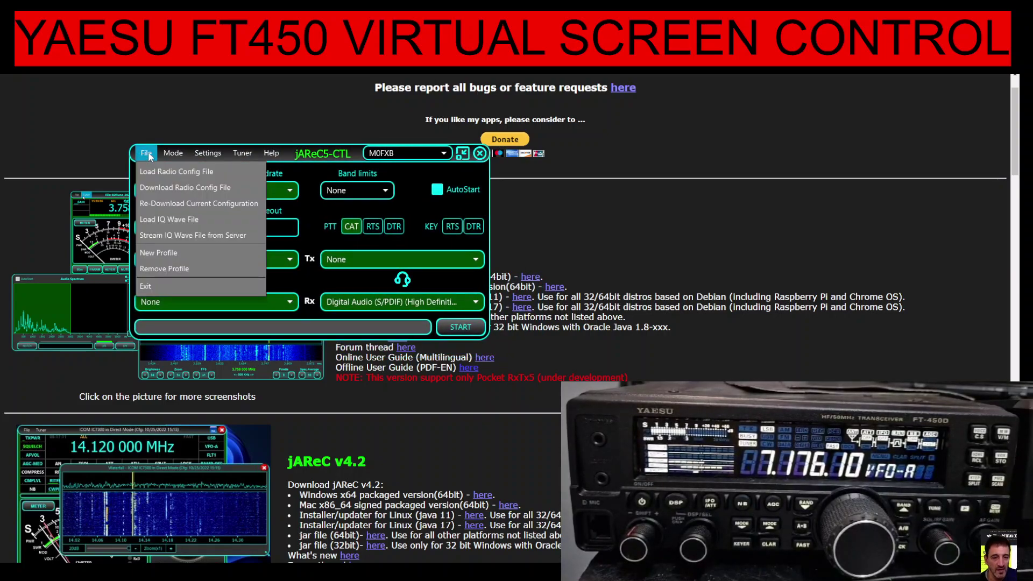
click(153, 188)
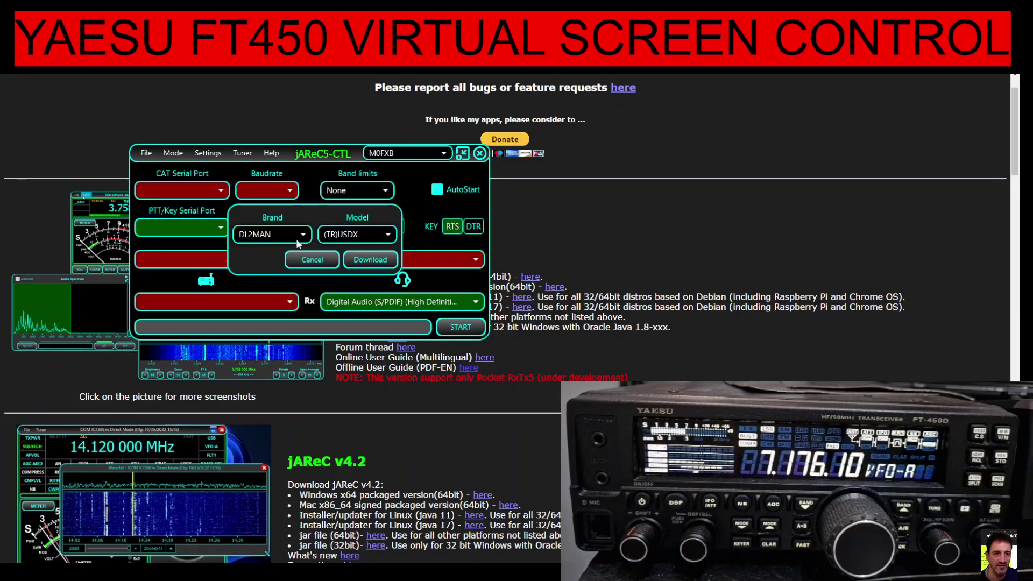
click(301, 235)
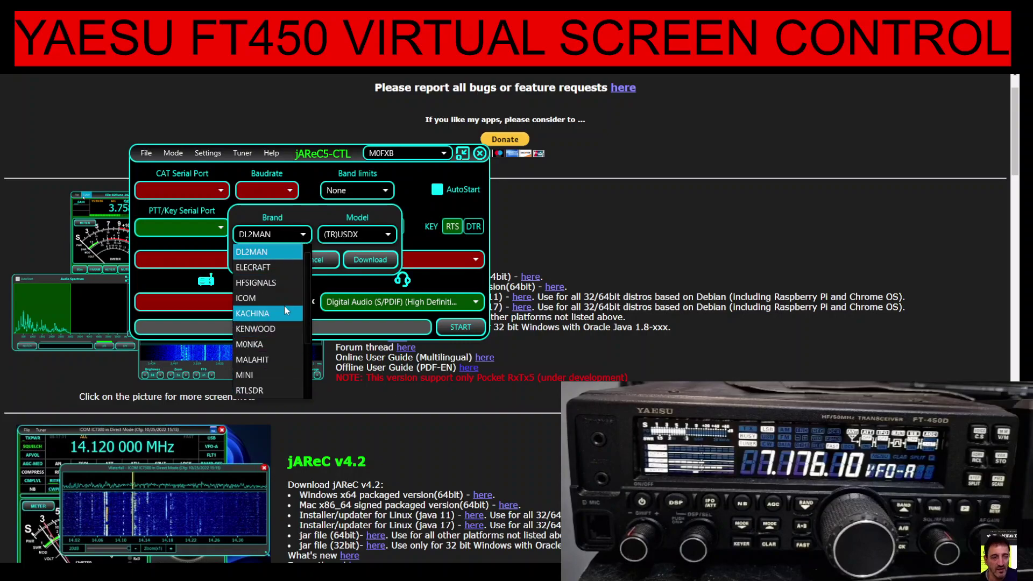
scroll(272, 334, down, 2)
click(262, 390)
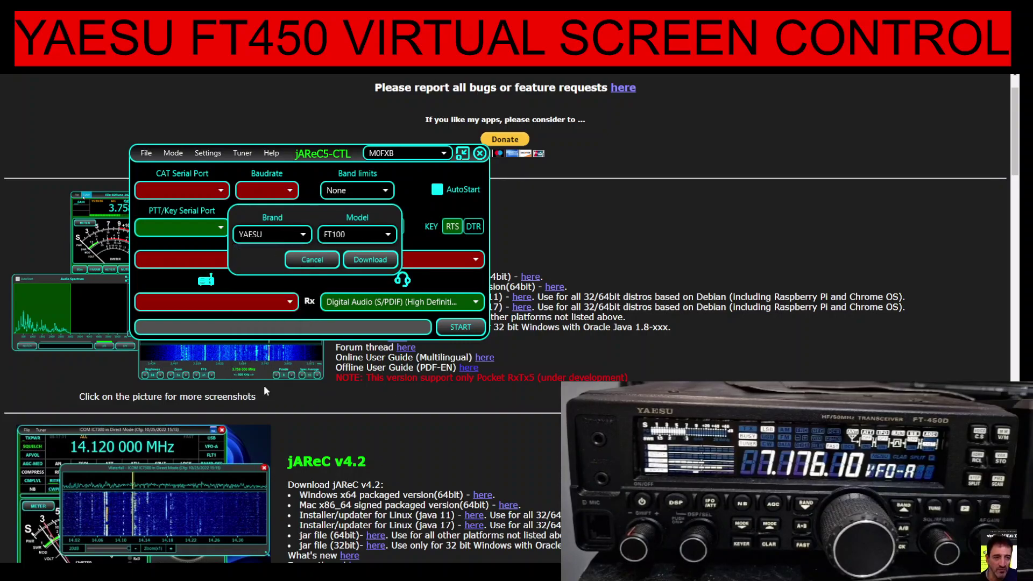
- Browse the list of Yaesu radio models without selecting one
click(389, 236)
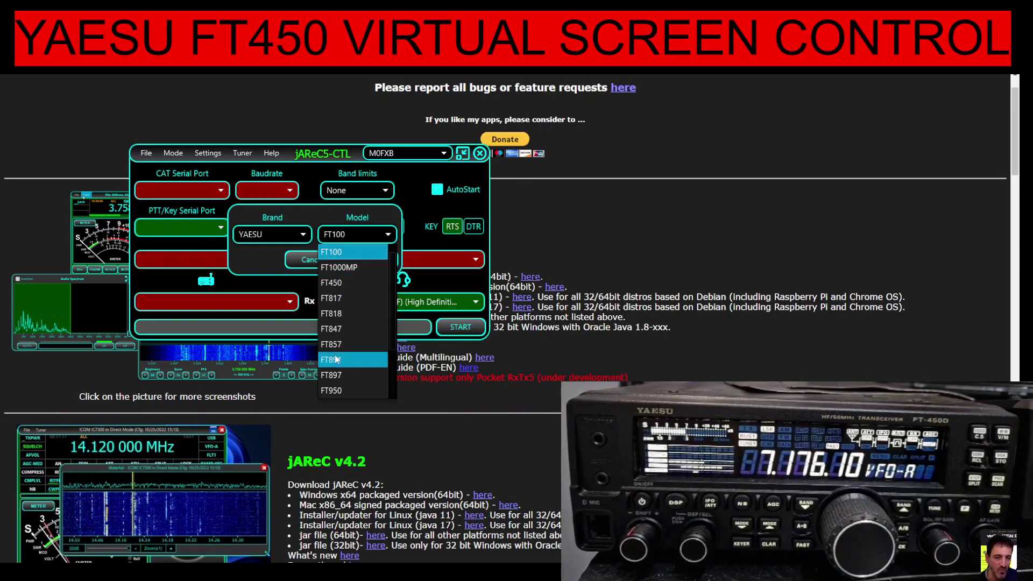
drag(392, 276, 390, 335)
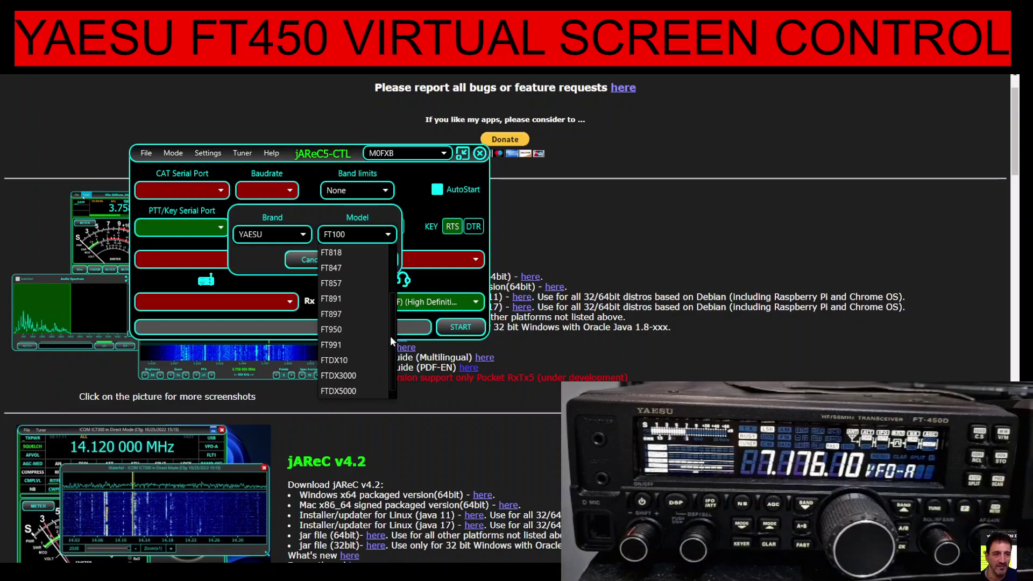
mouse_move(390, 336)
mouse_down()
mouse_move(388, 266)
mouse_move(385, 337)
mouse_up()
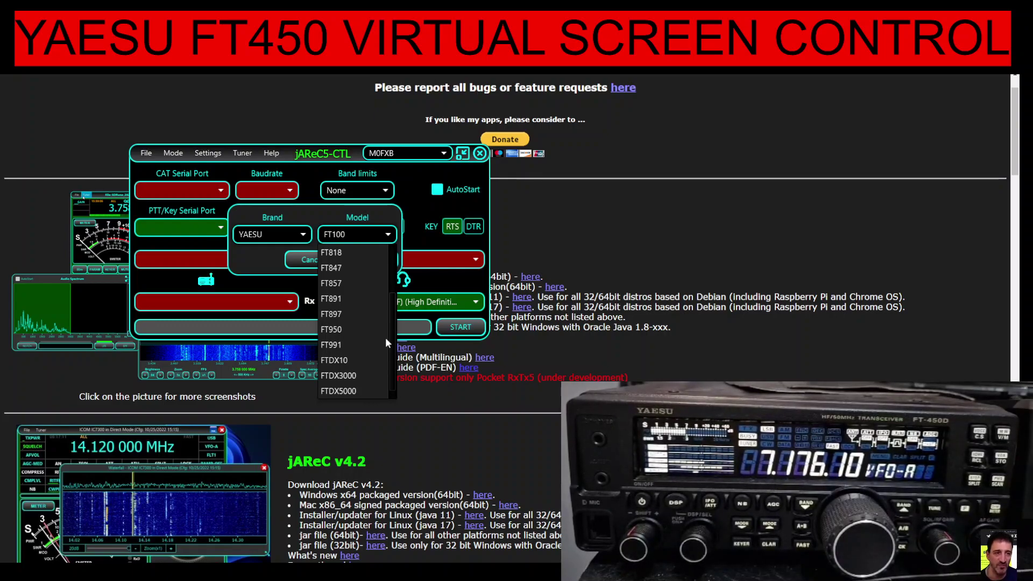
drag(385, 337, 399, 256)
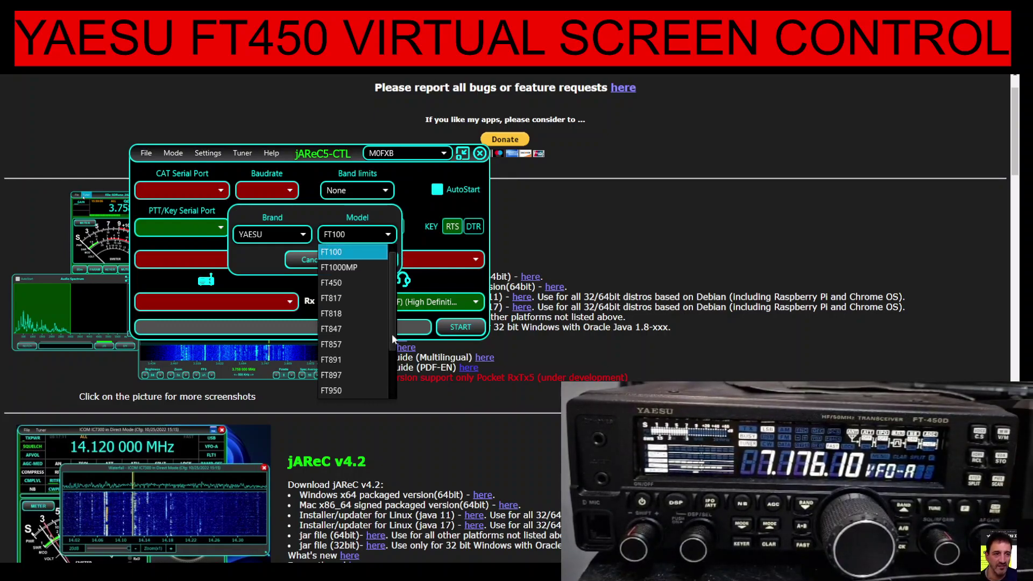
drag(392, 333, 385, 299)
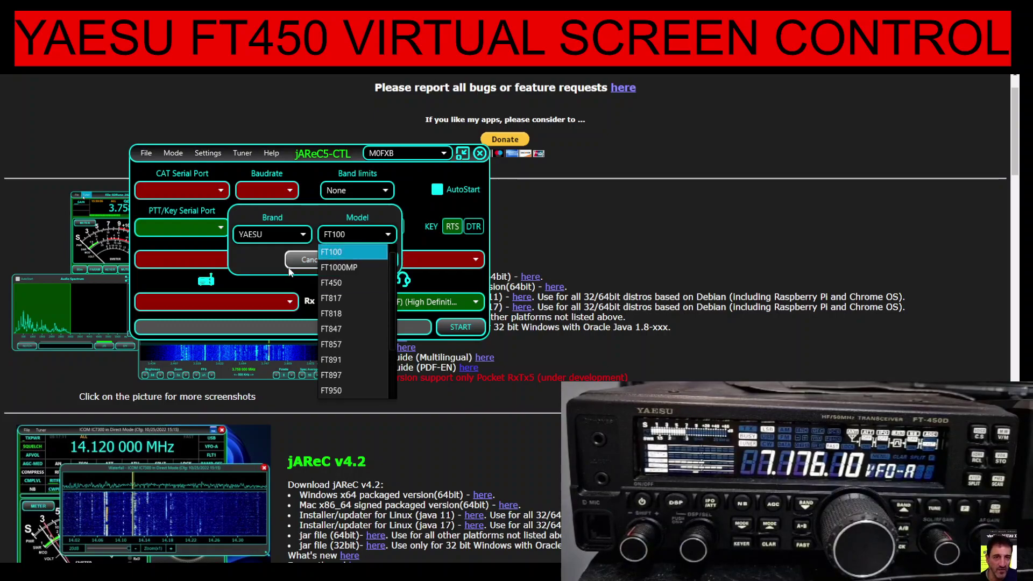
click(373, 238)
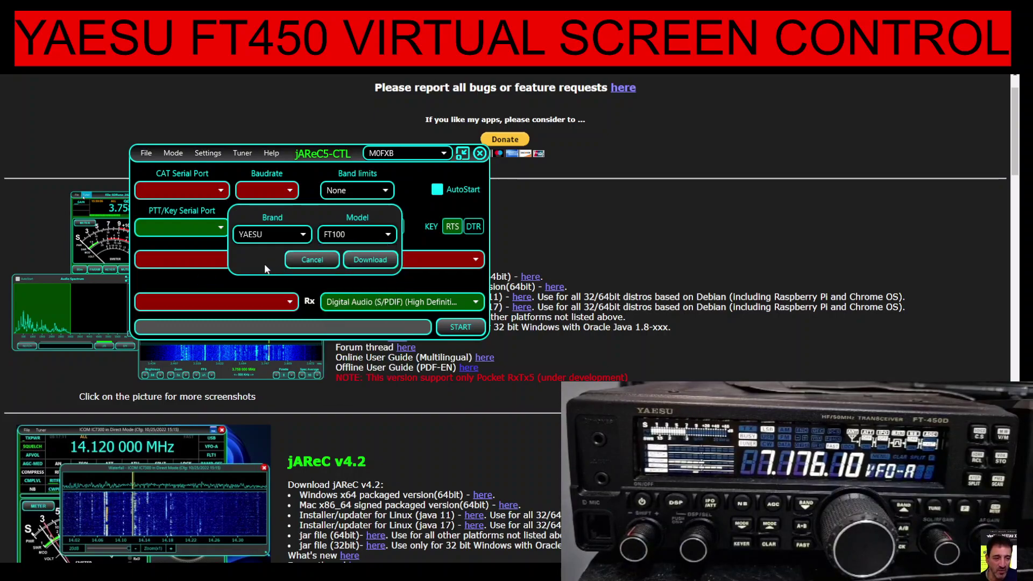
- Download the FT450 config, confirm replacing the yaesu file, and dismiss the 'not yet available' notice
click(373, 237)
click(331, 282)
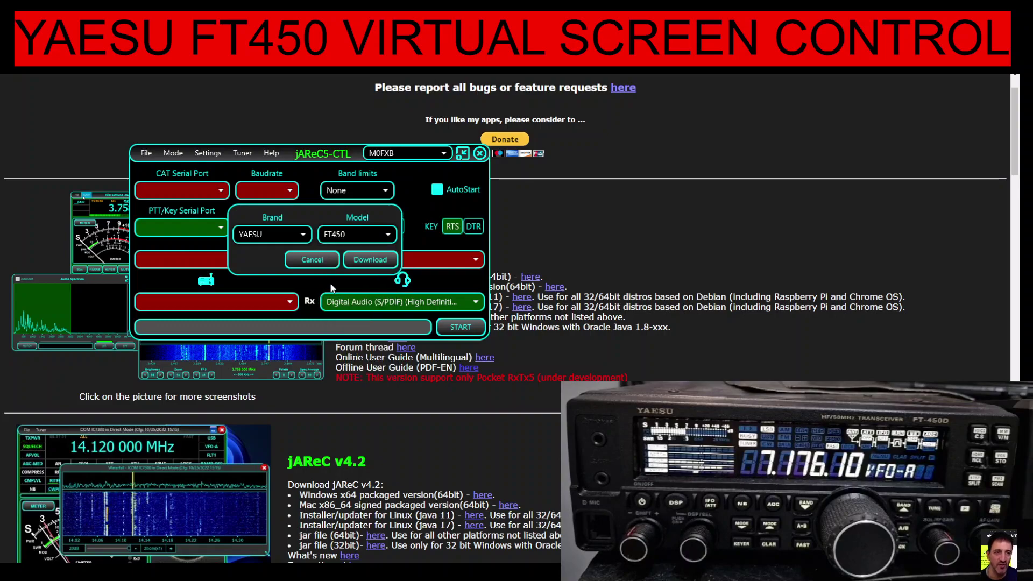
click(366, 262)
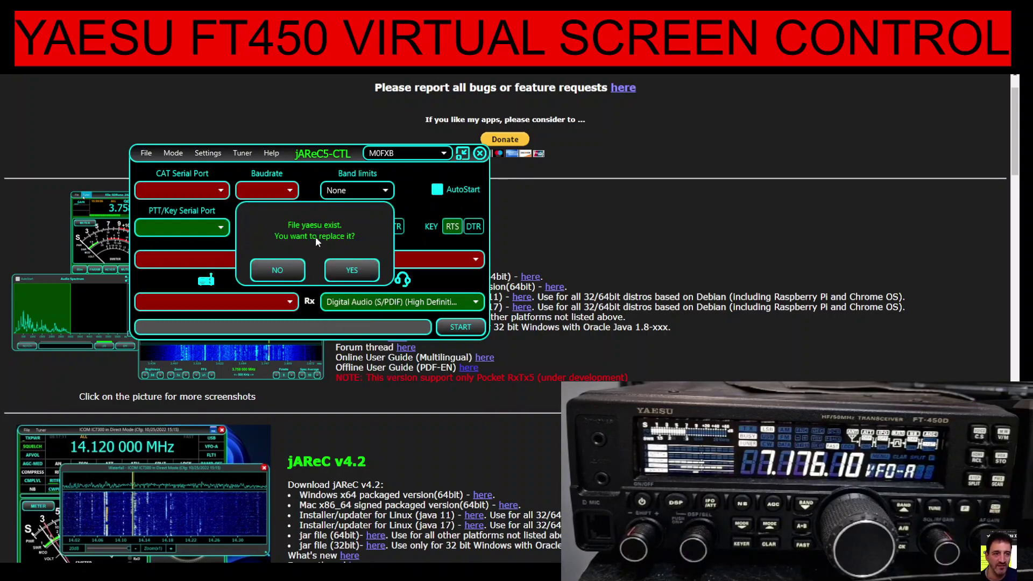
click(352, 270)
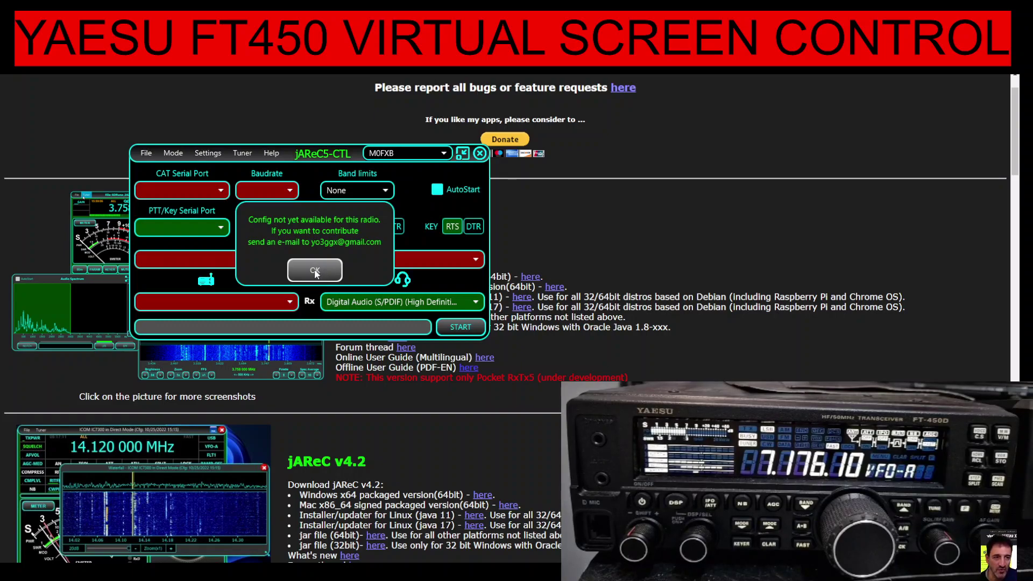
click(315, 271)
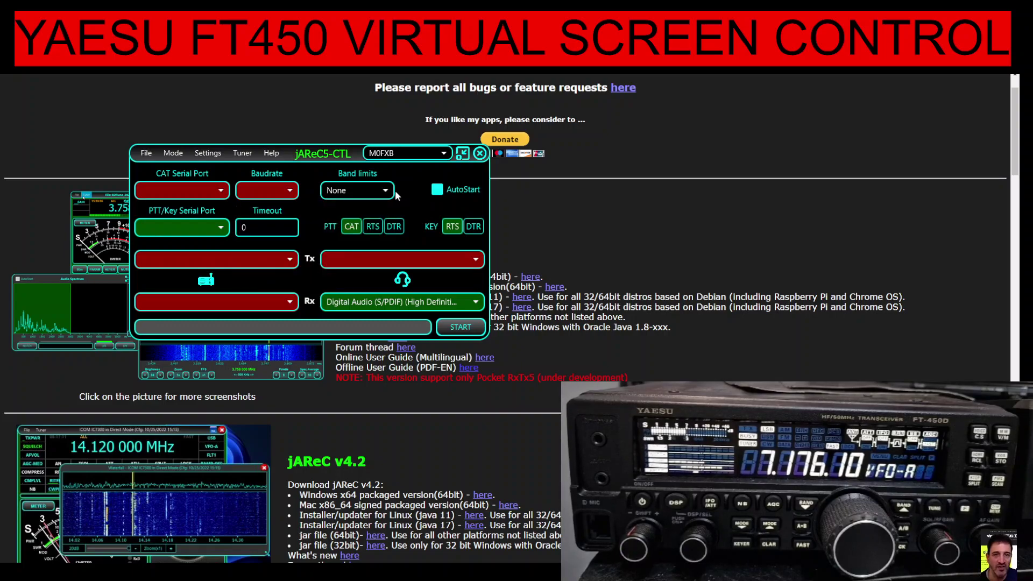
- Download the config again with Brand YAESU and Model FT450, replacing the existing yaesu file
click(146, 154)
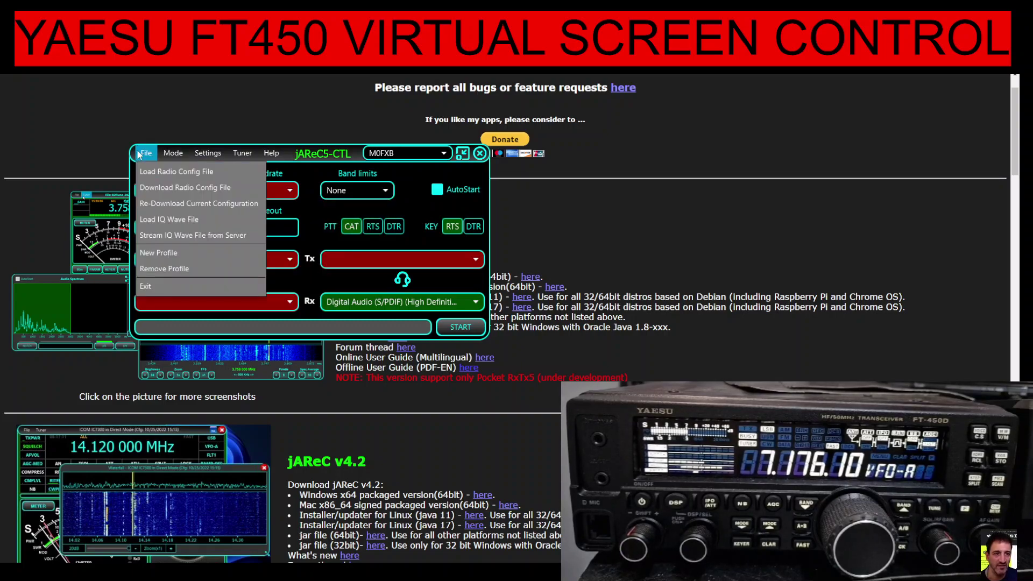
click(182, 187)
click(300, 236)
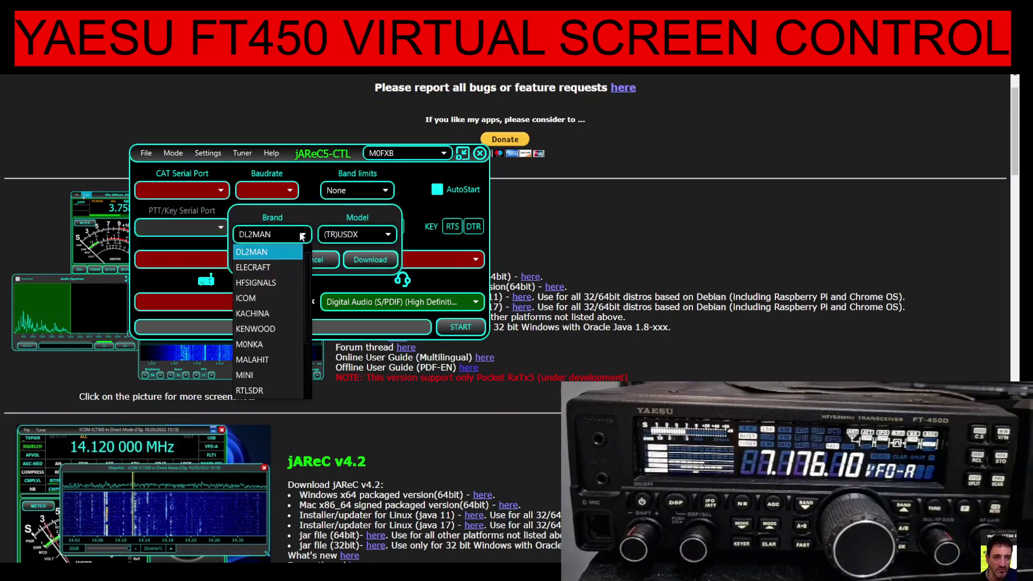
scroll(266, 376, down, 3)
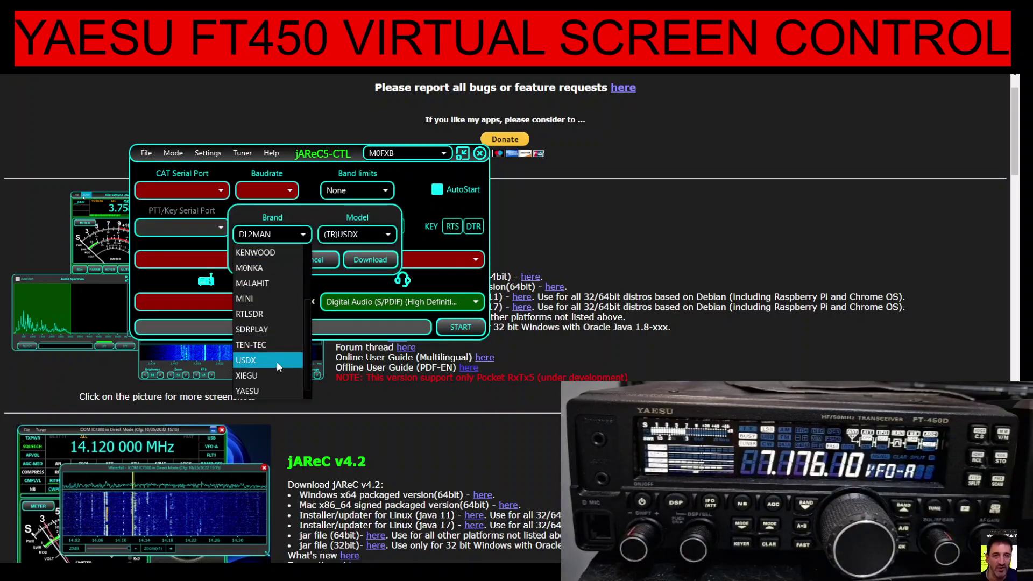
click(266, 392)
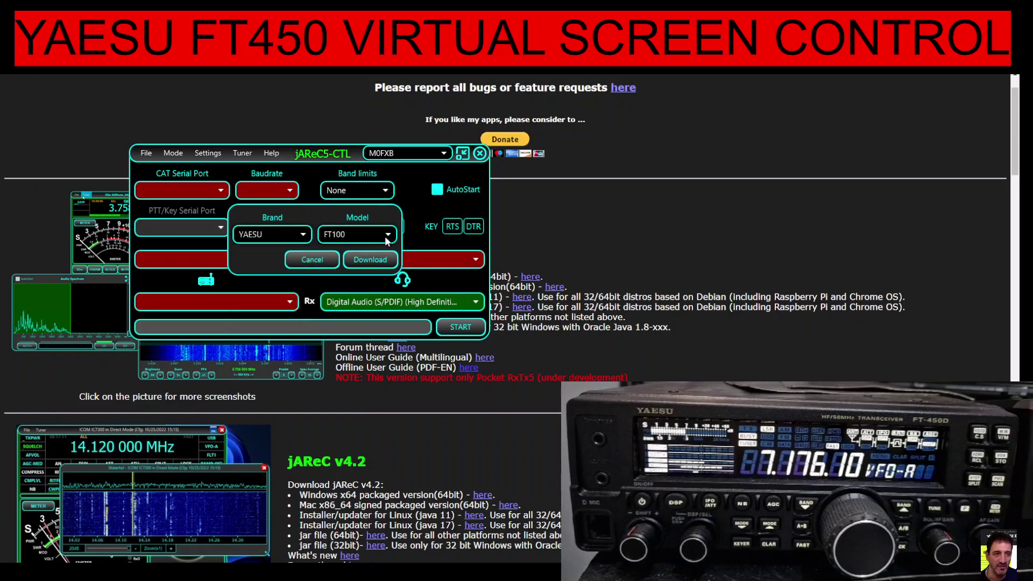
click(358, 234)
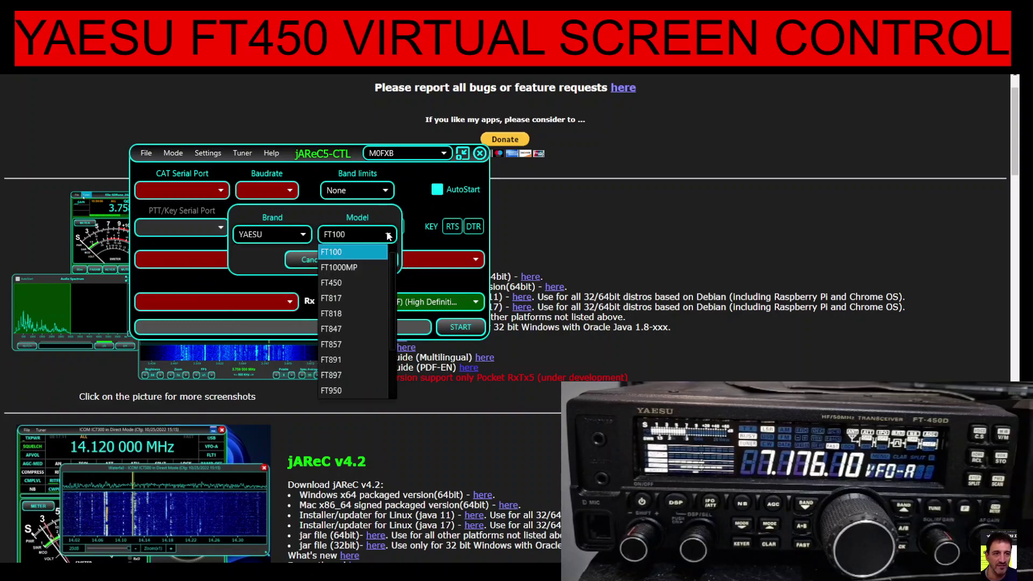
click(344, 285)
click(371, 261)
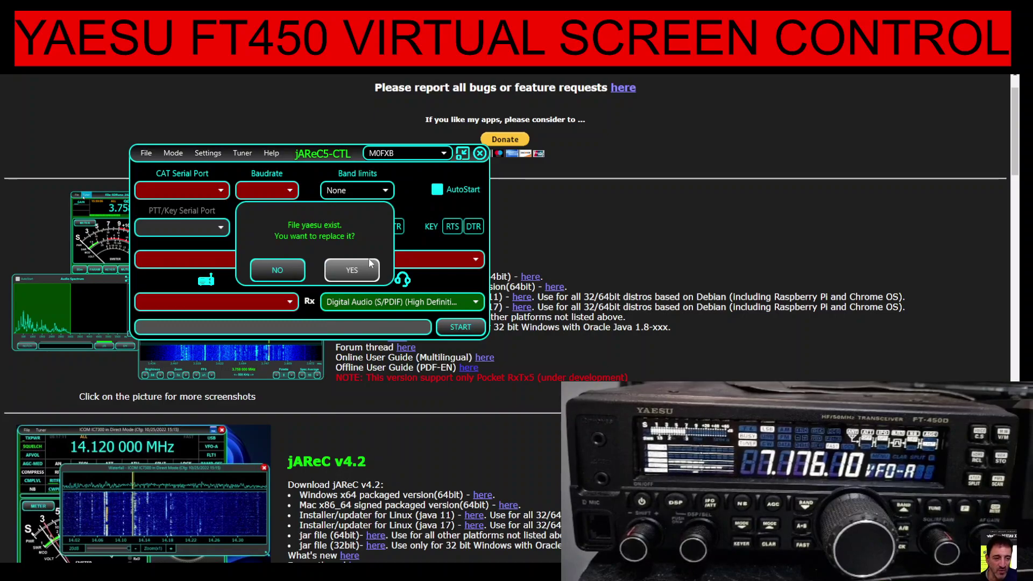
click(352, 268)
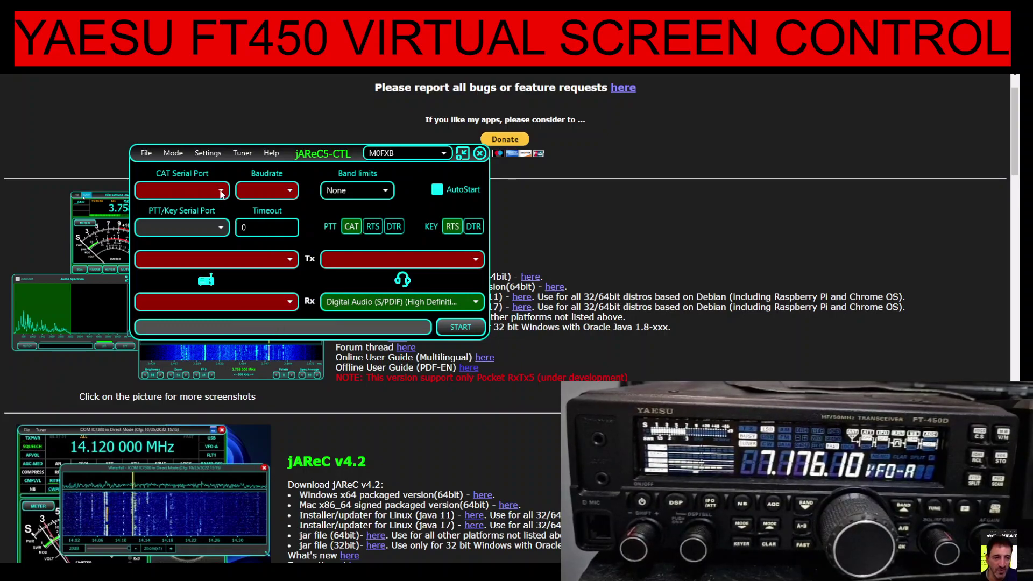
- Select COM8 as the CAT Serial Port and 38400 as the Baudrate
click(214, 191)
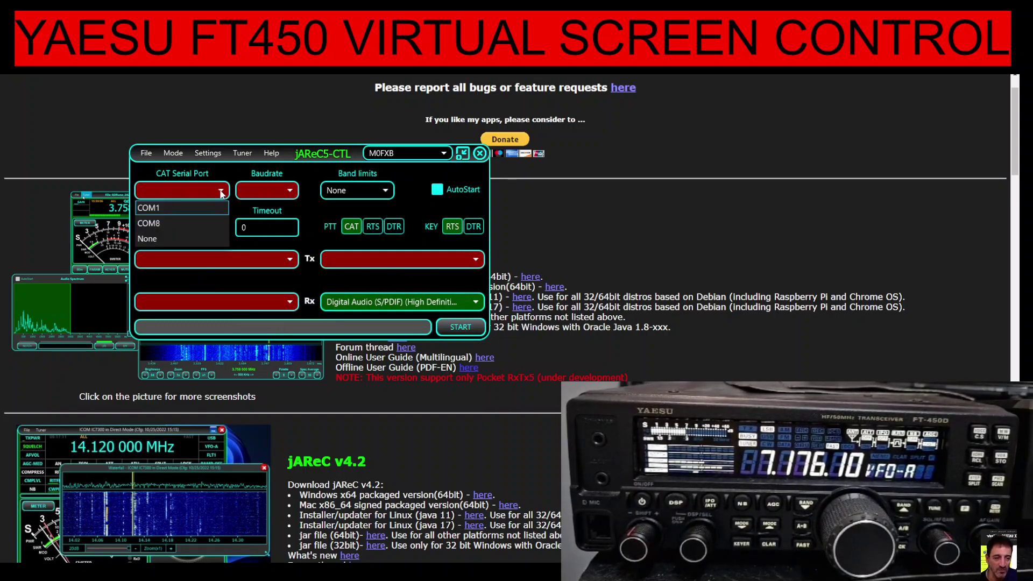
click(187, 223)
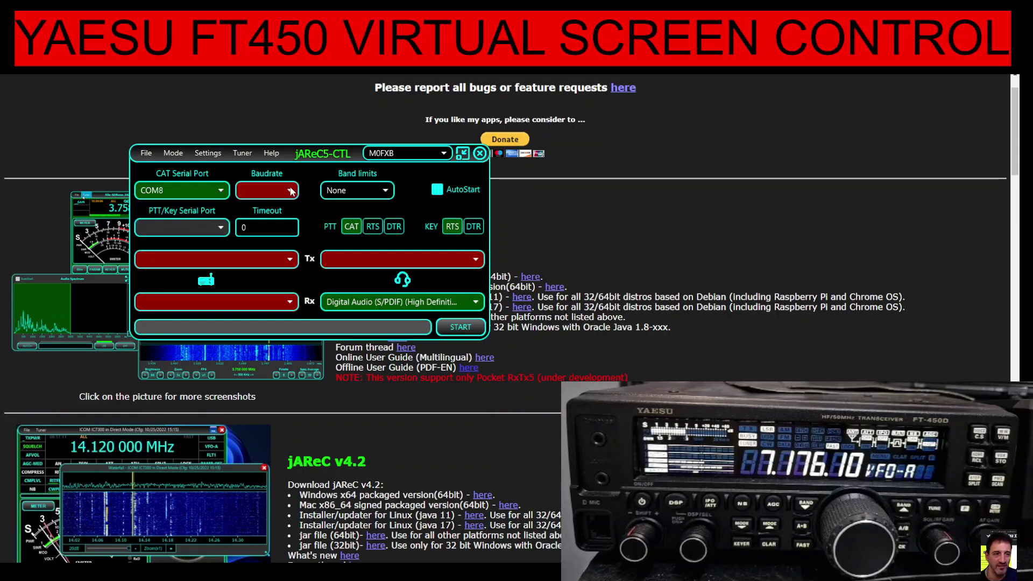
click(291, 191)
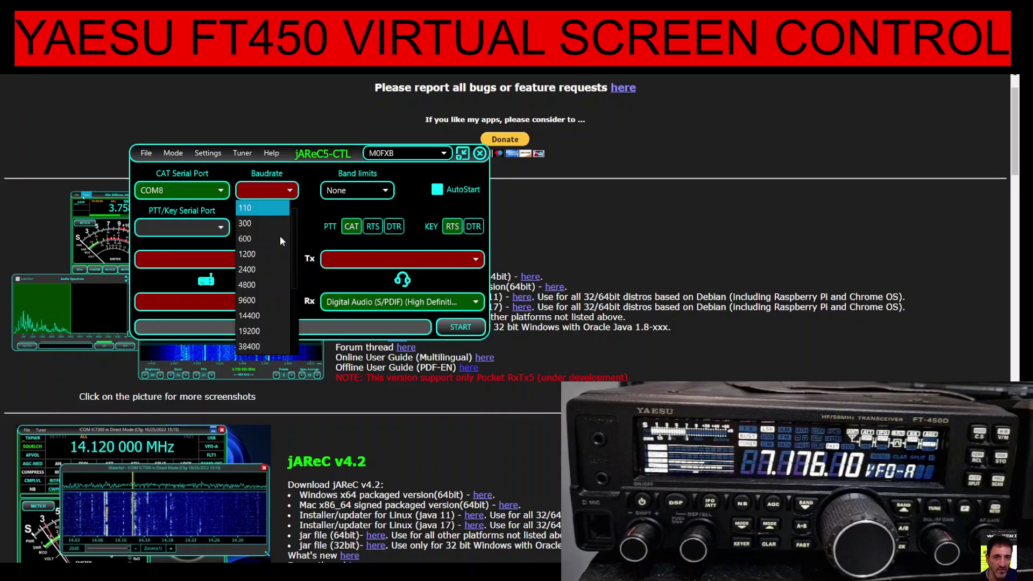
click(267, 349)
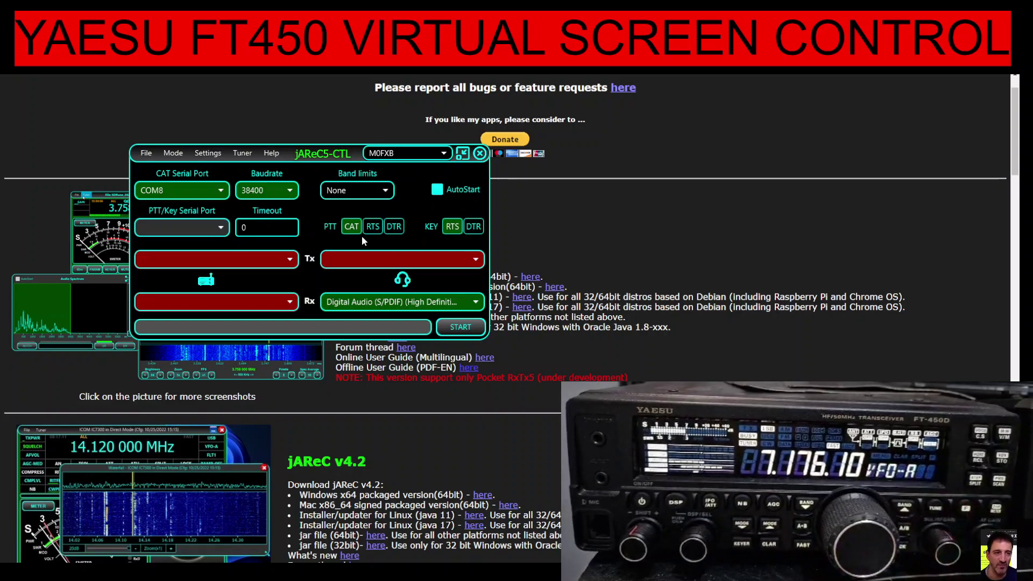
- Set the PTT/Key Serial Port to COM8, then browse the Tx audio devices without choosing one
click(222, 228)
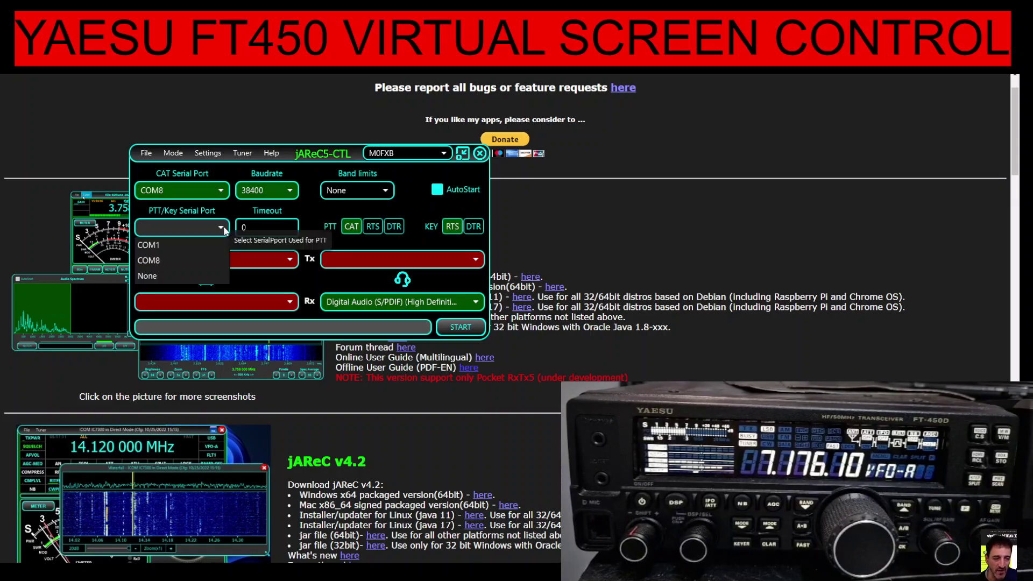
click(167, 260)
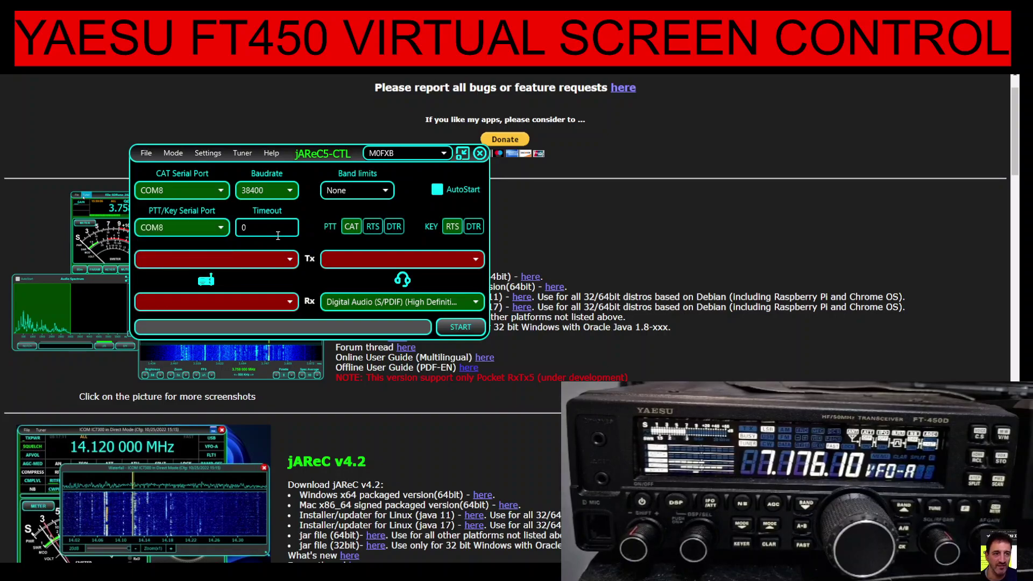
click(290, 260)
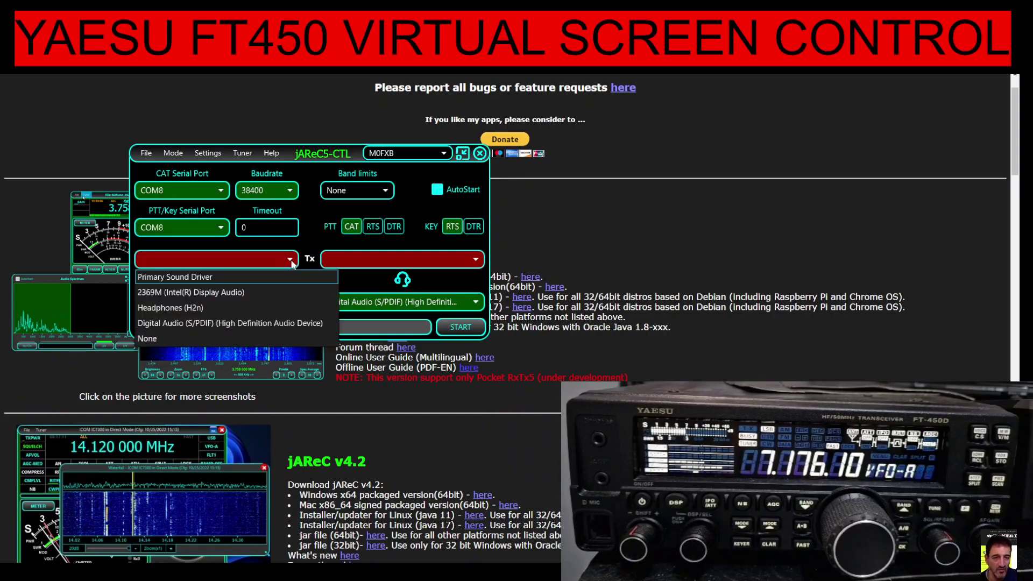
click(290, 260)
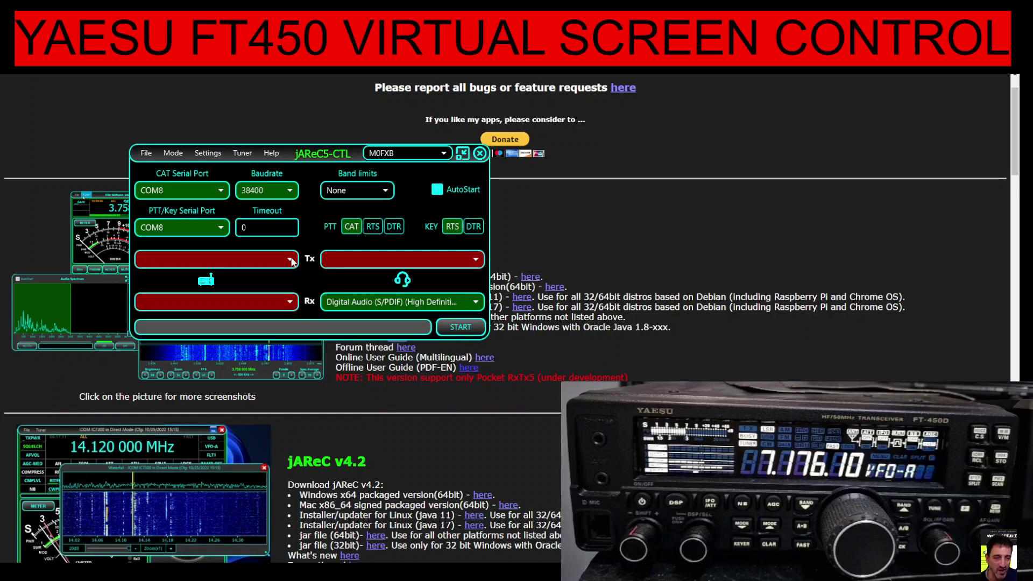
click(290, 260)
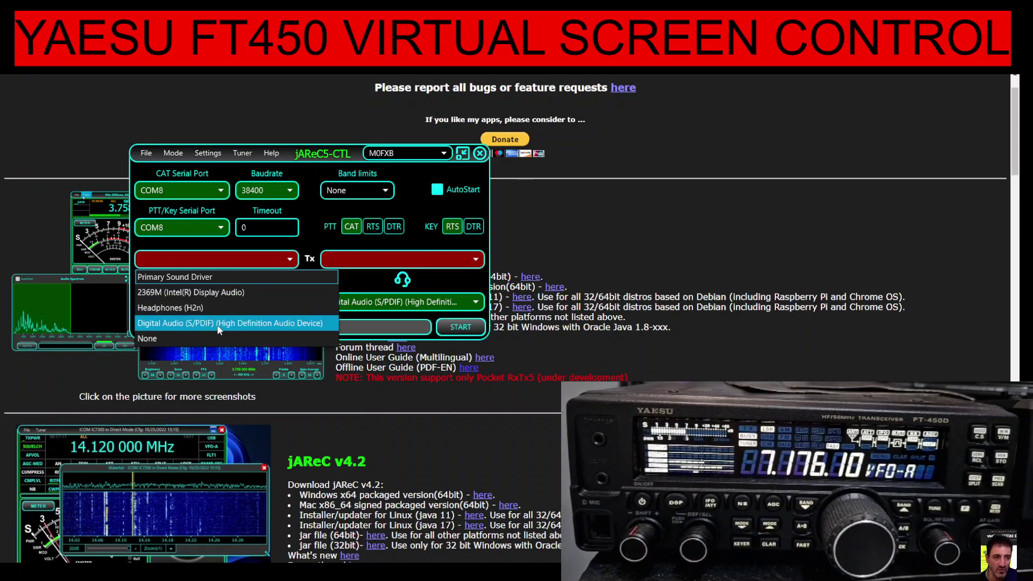
click(249, 254)
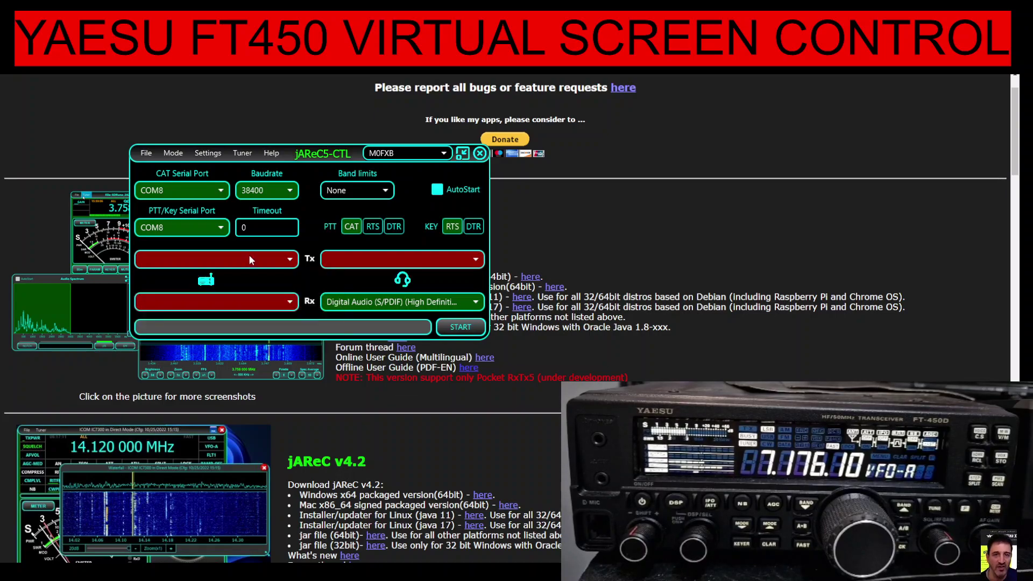